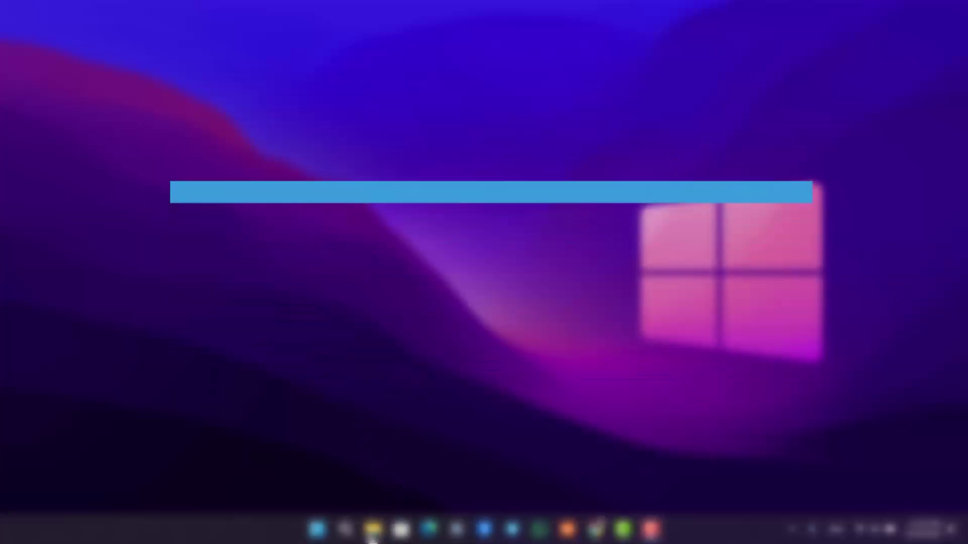
Step: Navigate File Explorer to the Downloads > Compressed folder holding the Odin3 v3.14.1 zip
left_click(371, 528)
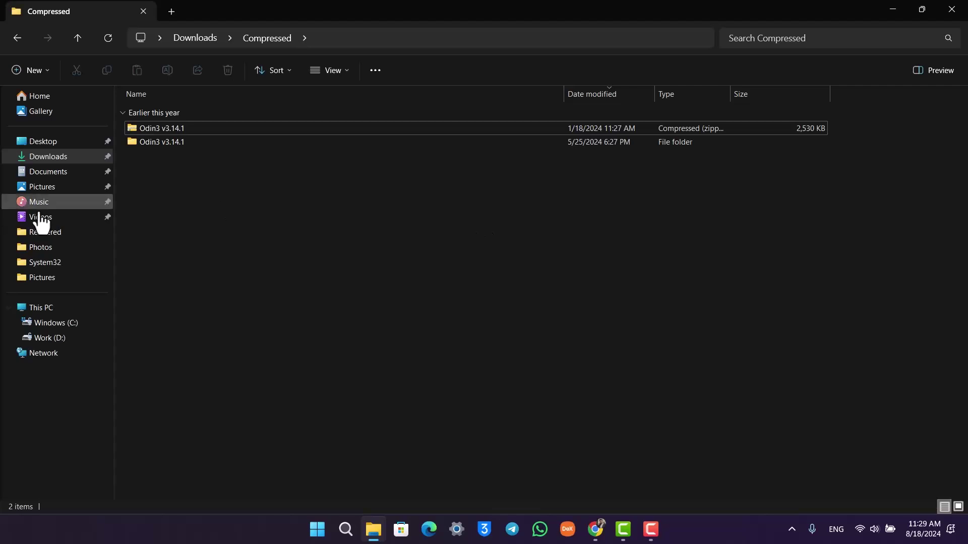
Step: Extract the Odin3 v3.14.1 zip into the current folder using WinRAR's Extract Here
left_click(161, 131)
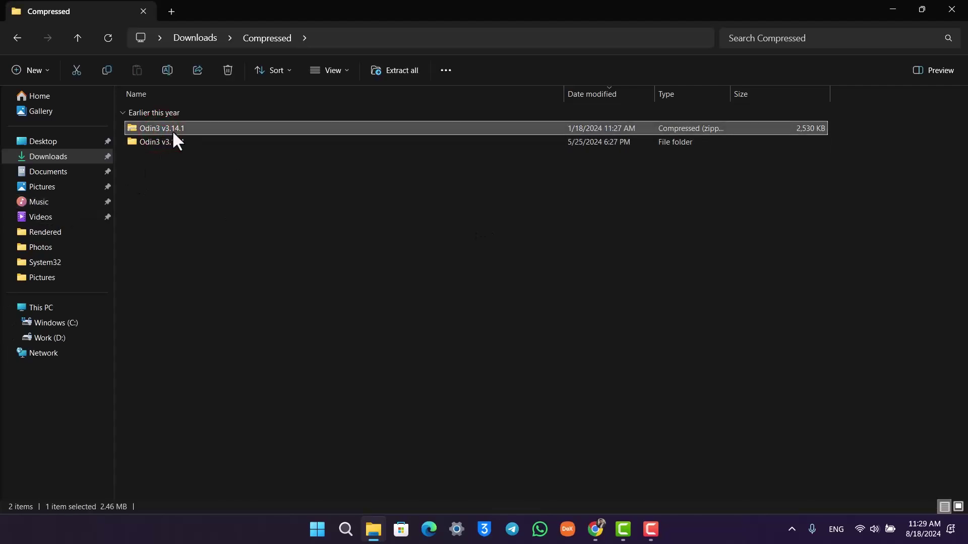
right_click(194, 129)
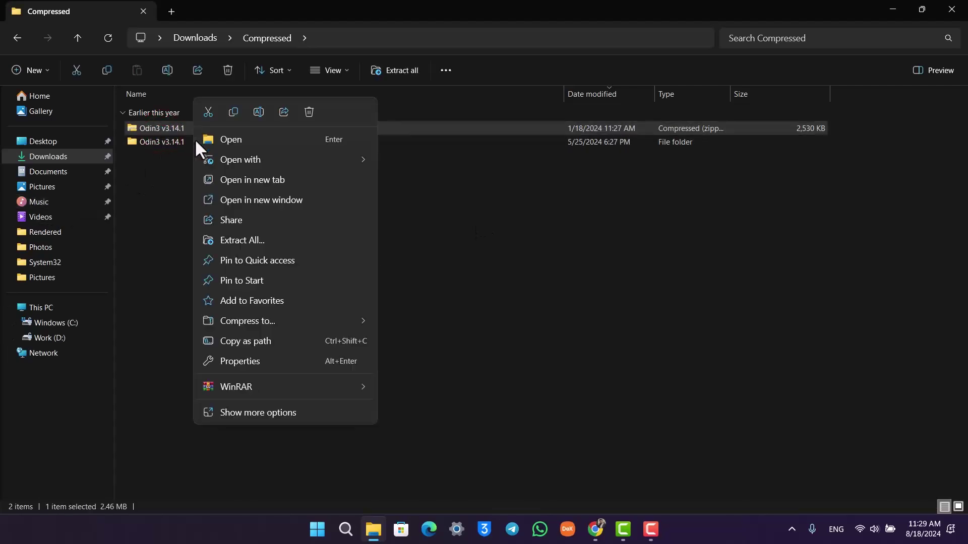
left_click(244, 390)
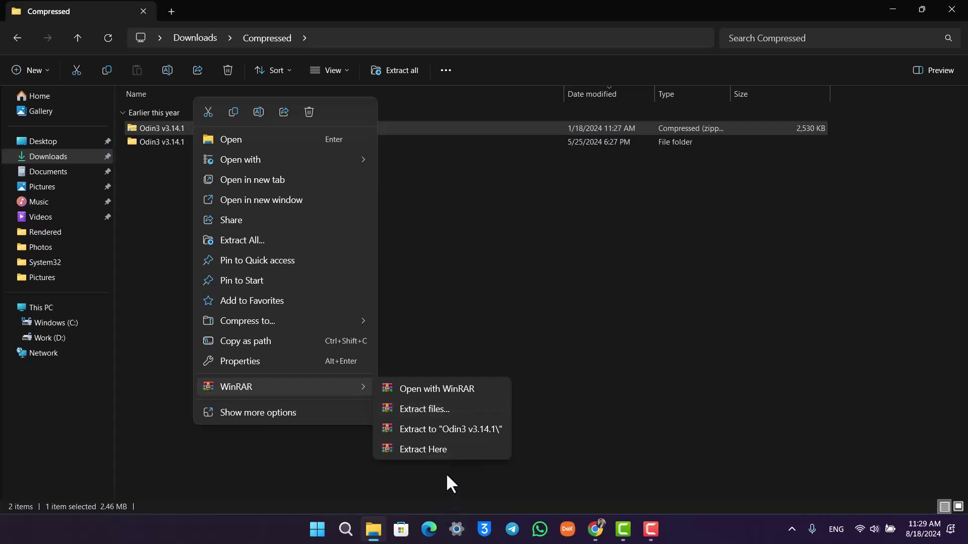
left_click(450, 450)
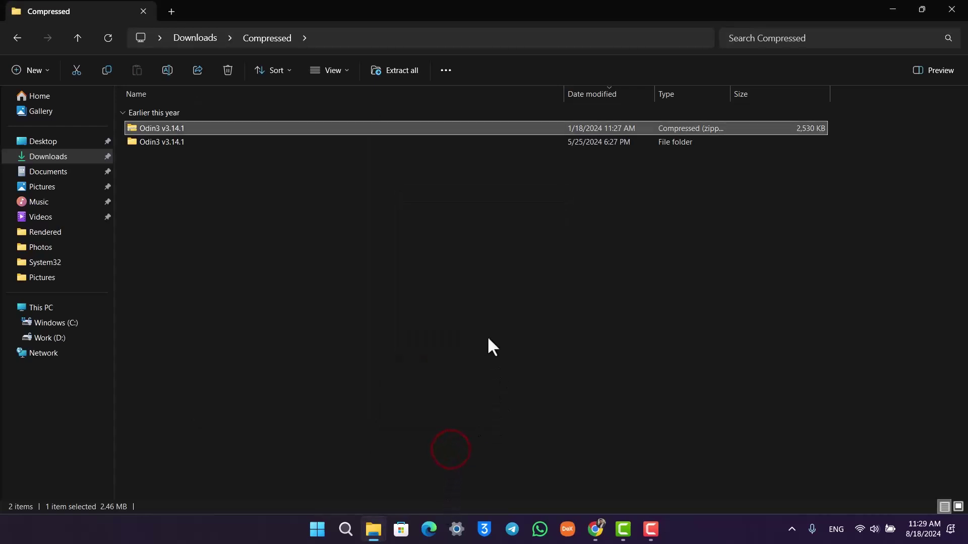
Step: Delete the three extracted Odin3 files and reselect the Odin3 zip archive
left_click(162, 270)
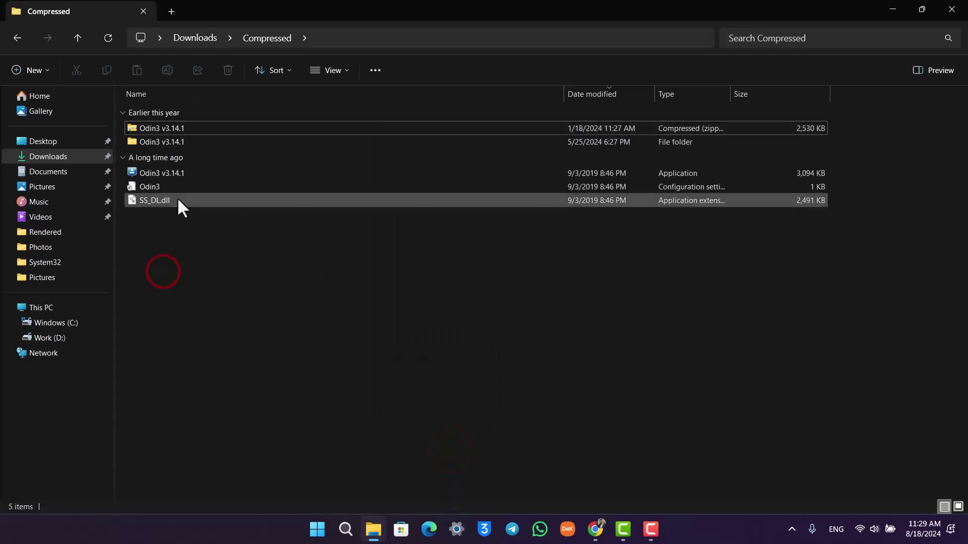
left_click_drag(189, 227, 187, 166)
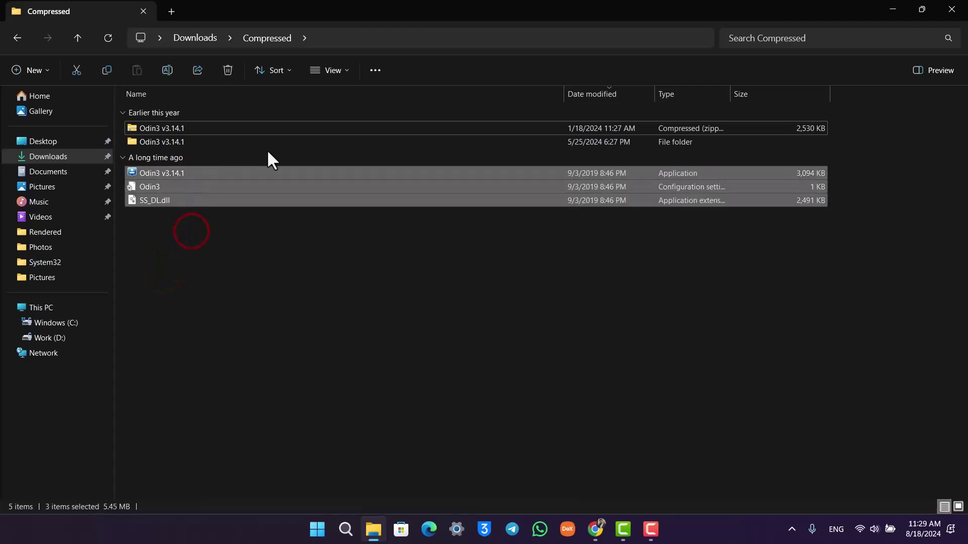
key("Delete")
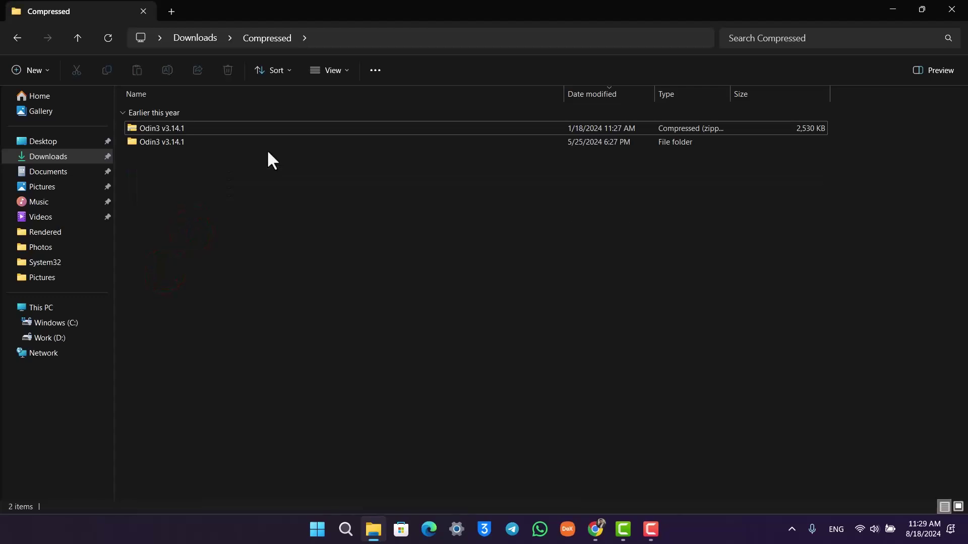
left_click(275, 127)
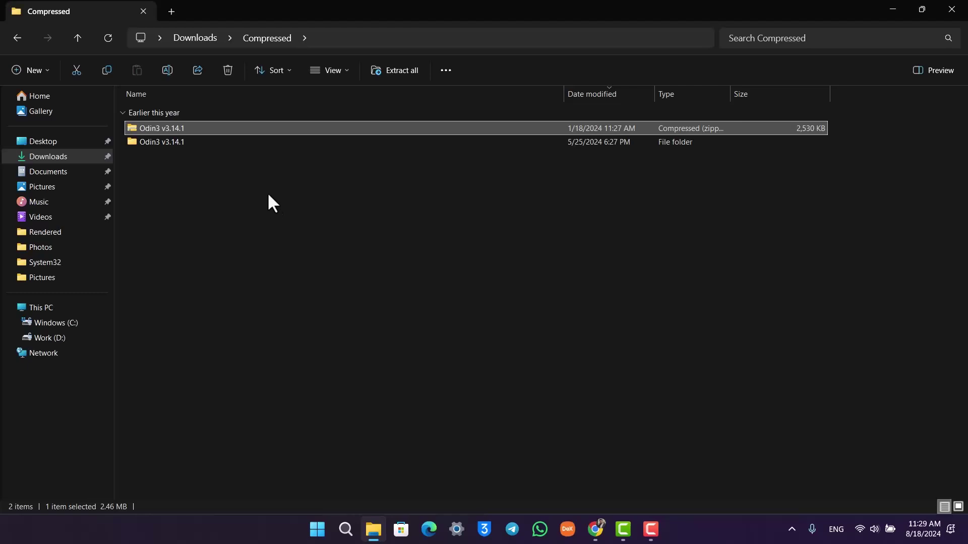
Step: Close the Compressed folder window and refresh the desktop from its context menu
left_click(952, 10)
right_click(226, 224)
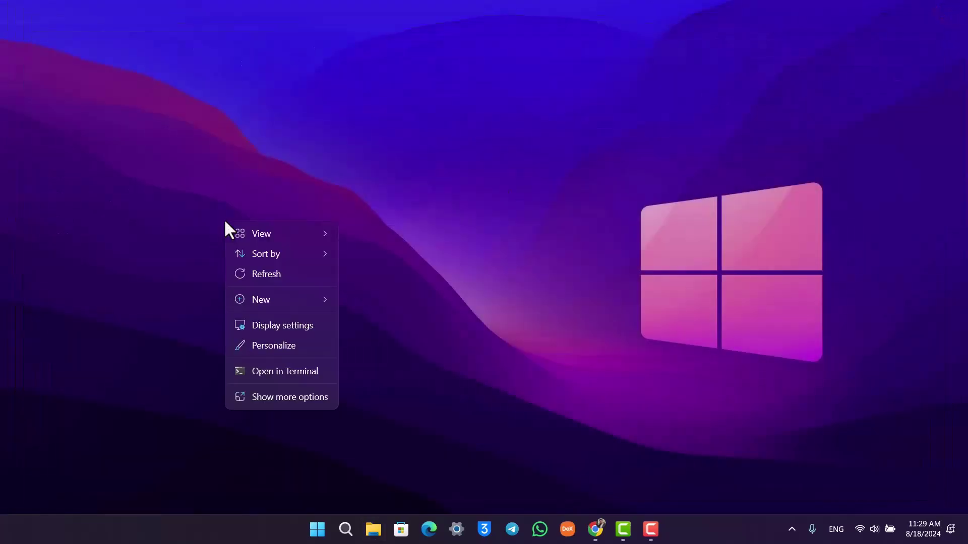
left_click(247, 276)
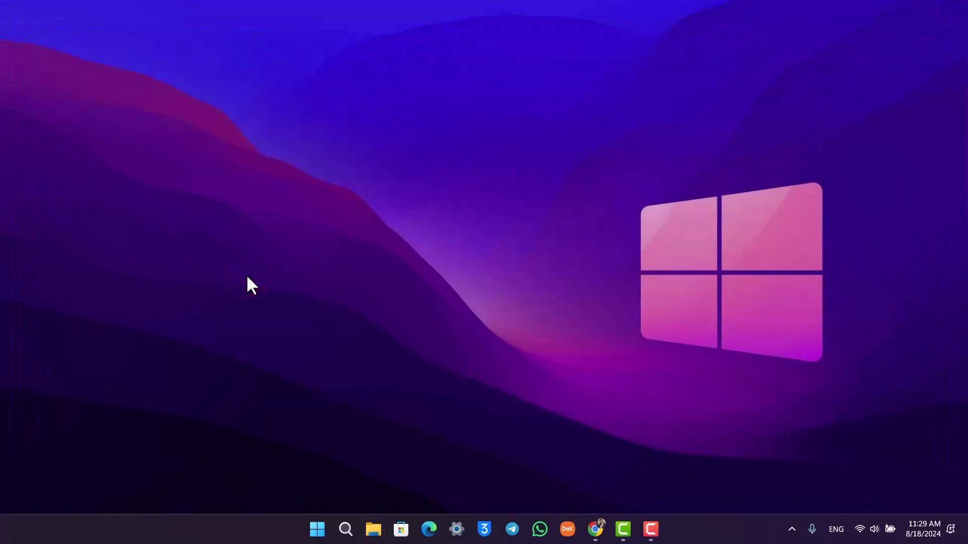